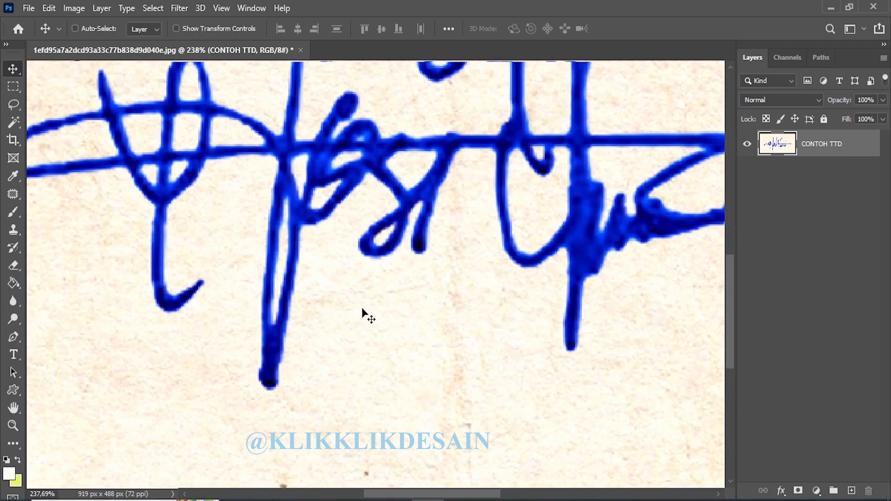
- Reposition the CONTOH TTD layer so the signature scan covers the whole canvas
{"action": "left_click_drag", "start_coordinate": [318, 227], "coordinate": [437, 432]}
{"action": "left_click_drag", "start_coordinate": [241, 240], "coordinate": [152, 209]}
{"action": "left_click_drag", "start_coordinate": [464, 285], "coordinate": [251, 266]}
{"action": "left_click_drag", "start_coordinate": [424, 271], "coordinate": [299, 281]}
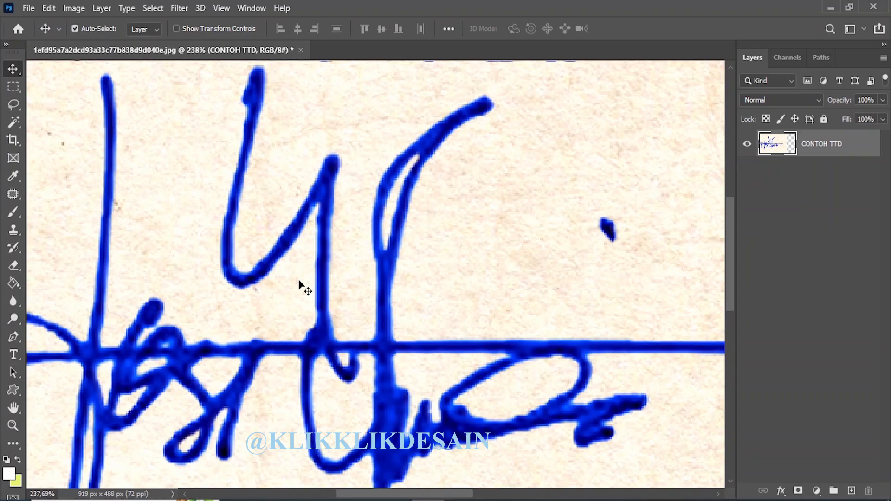
{"action": "key", "text": "ctrl+0"}
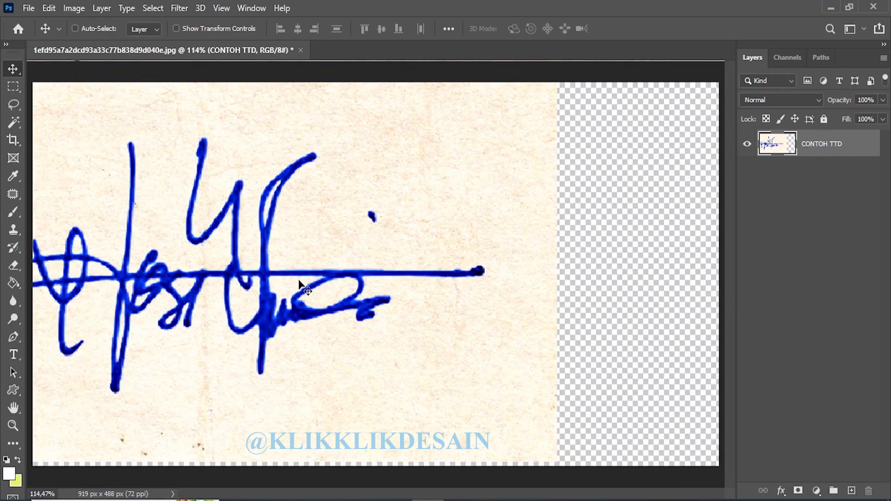
{"action": "mouse_move", "coordinate": [318, 294]}
{"action": "left_mouse_down"}
{"action": "mouse_move", "coordinate": [477, 306]}
{"action": "mouse_move", "coordinate": [507, 297]}
{"action": "mouse_move", "coordinate": [479, 299]}
{"action": "left_mouse_up"}
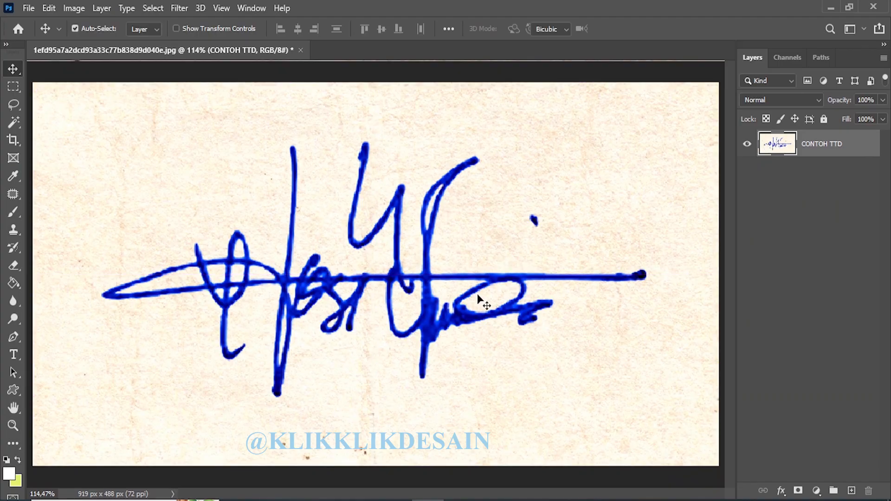
- Scale the CONTOH TTD layer down slightly about its centre, leaving a narrow transparent margin on every side
{"action": "key", "text": "ctrl+t"}
{"action": "left_click_drag", "start_coordinate": [719, 86], "coordinate": [708, 88]}
{"action": "key", "text": "Return"}
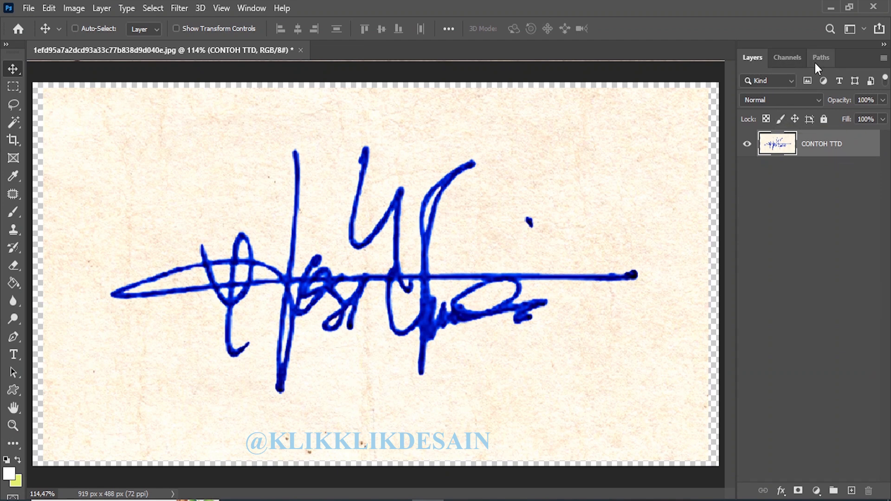
- Enlarge the thumbnails in the channel list to Medium
{"action": "left_click", "coordinate": [799, 62]}
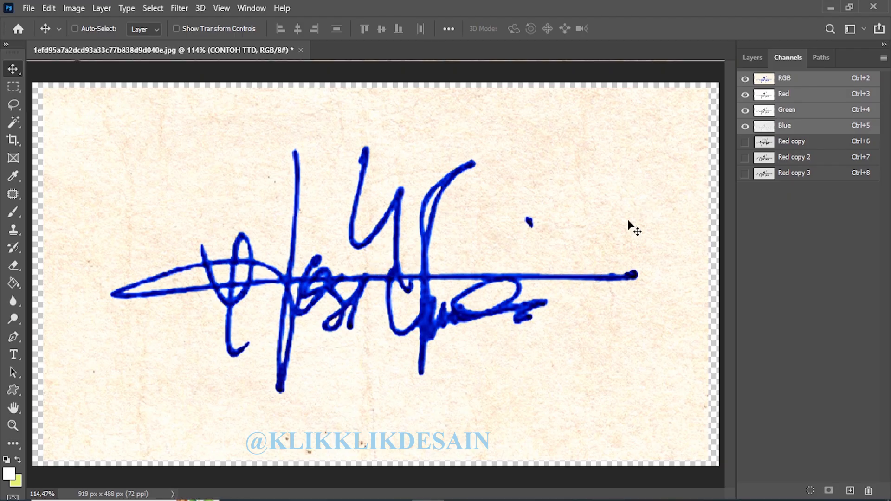
{"action": "left_click", "coordinate": [797, 100]}
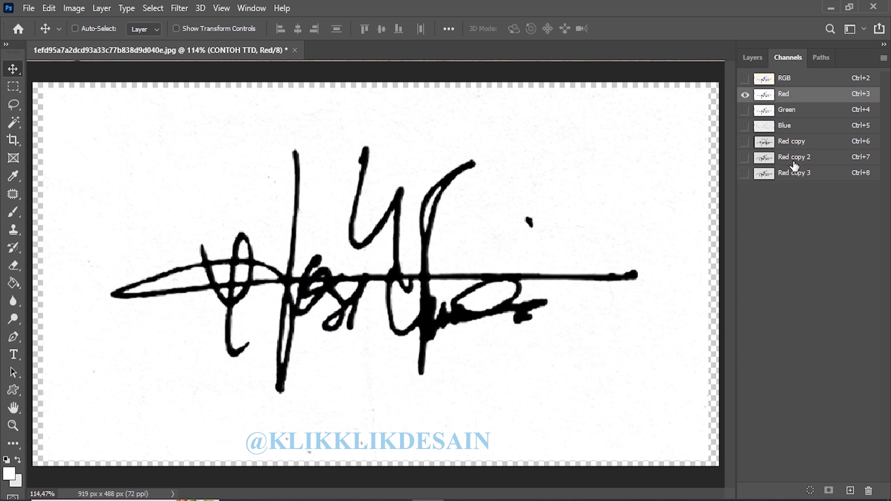
{"action": "right_click", "coordinate": [784, 279]}
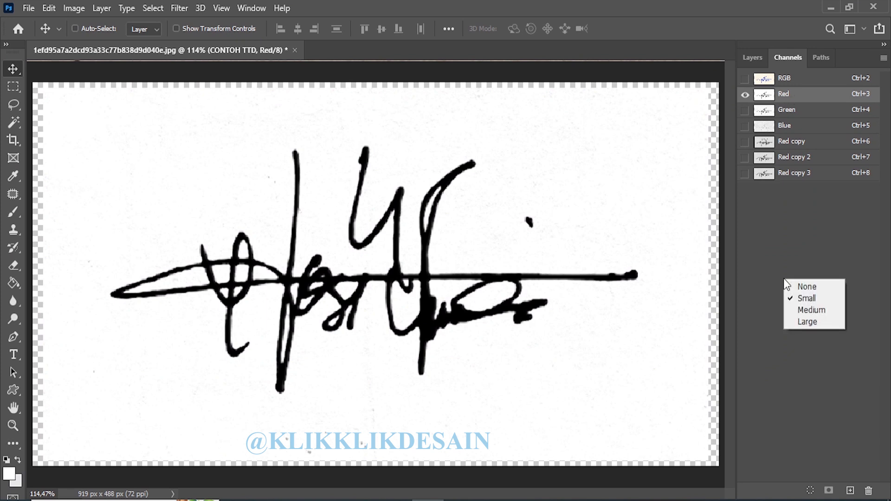
{"action": "left_click", "coordinate": [801, 307]}
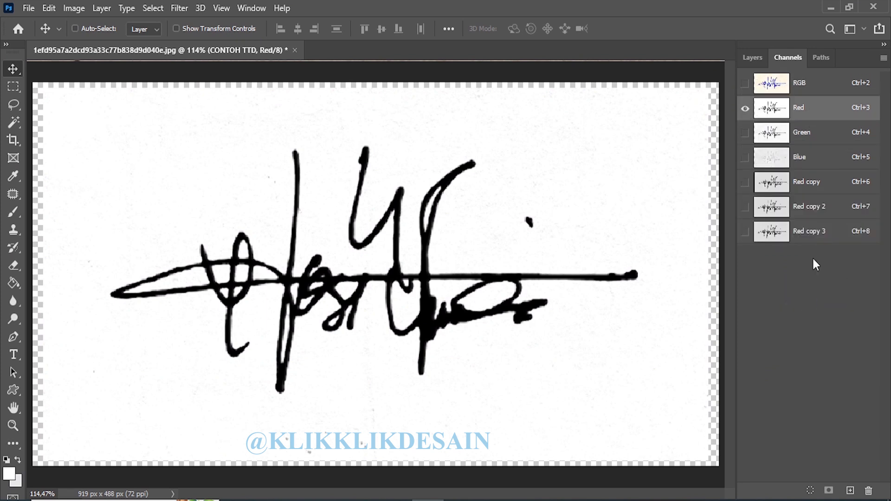
- Compare the RGB composite with the individual Red, Green and Blue channels for contrast between signature and paper
{"action": "left_click", "coordinate": [807, 86]}
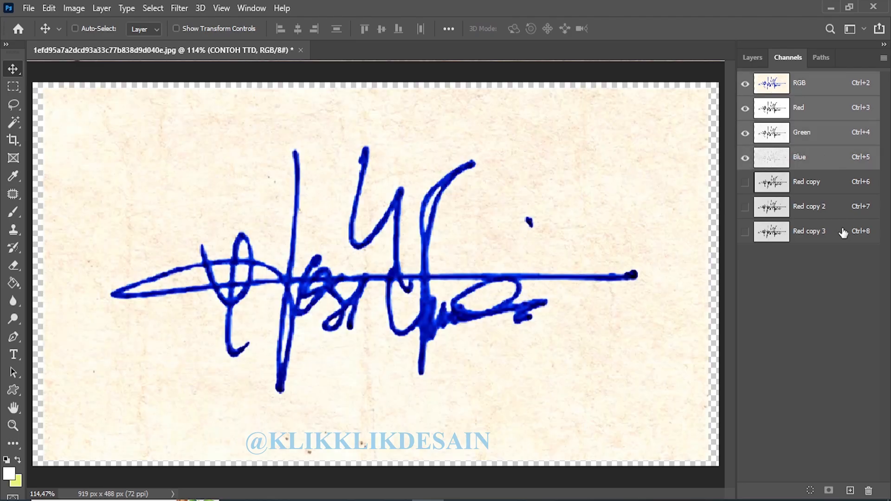
{"action": "left_click", "coordinate": [809, 115]}
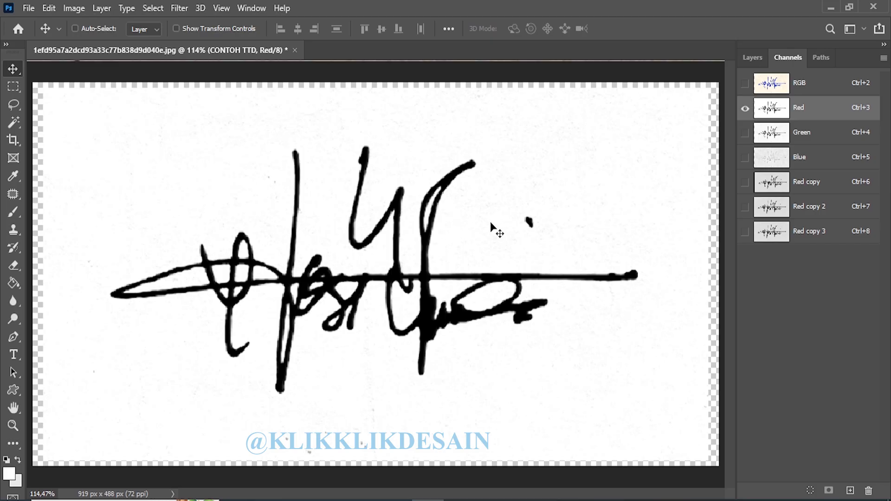
{"action": "left_click", "coordinate": [814, 143]}
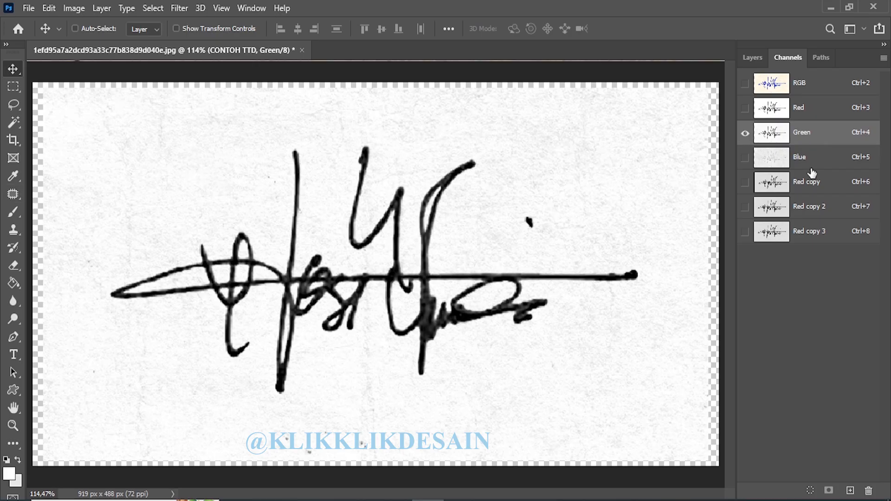
{"action": "left_click", "coordinate": [812, 162]}
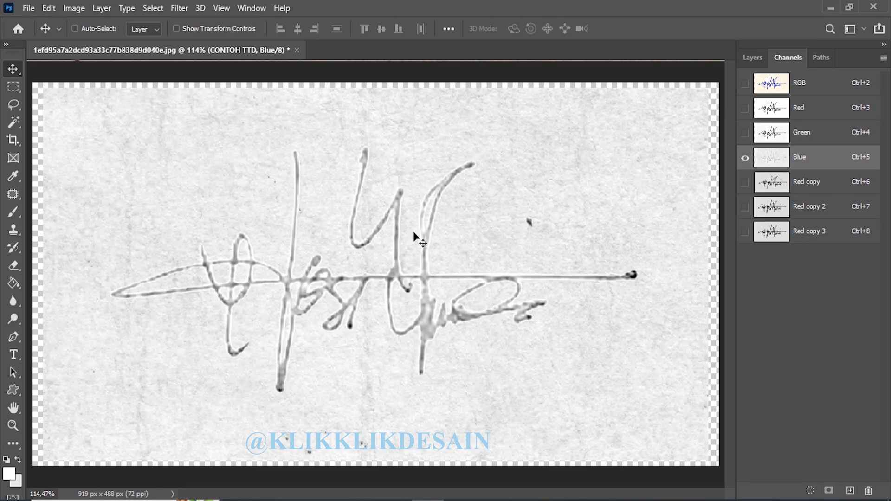
- Duplicate the Red channel and load the copy as a selection
{"action": "left_click", "coordinate": [829, 112]}
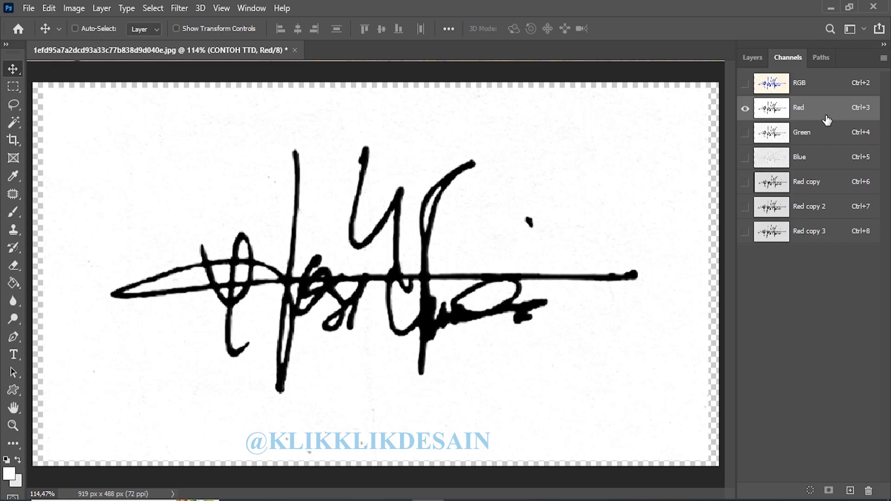
{"action": "left_click_drag", "start_coordinate": [827, 120], "coordinate": [850, 489]}
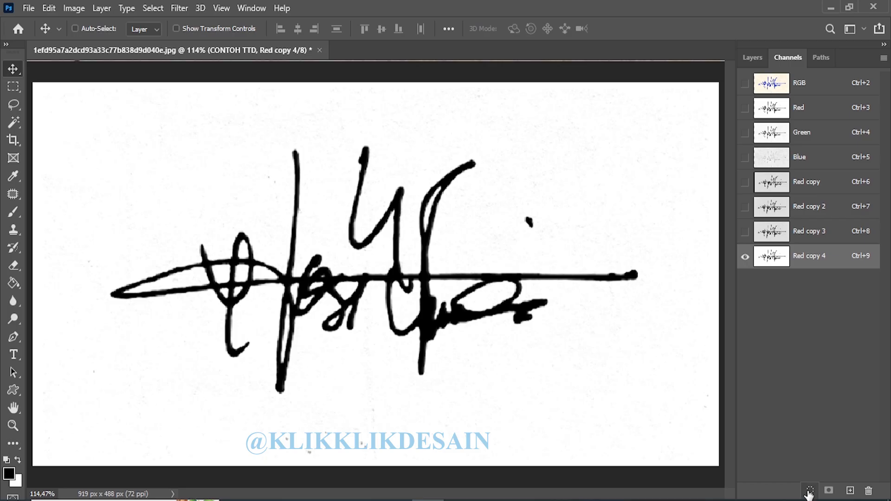
{"action": "left_click", "coordinate": [809, 491]}
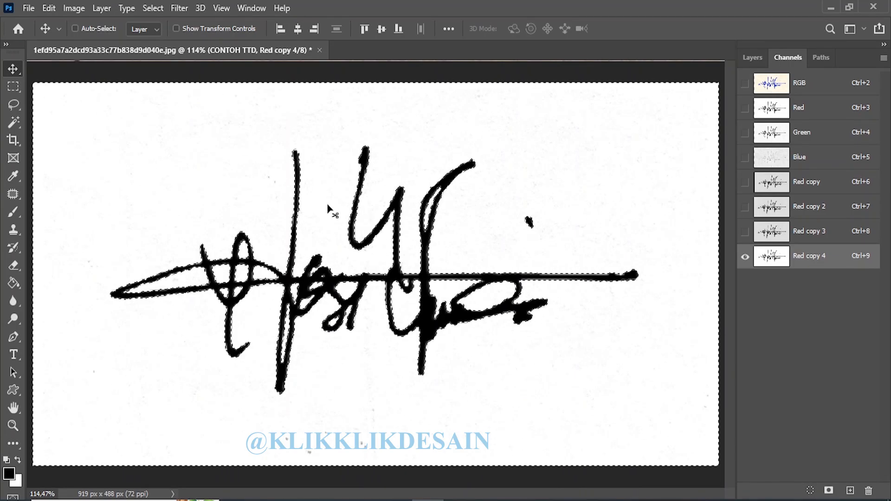
{"action": "scroll", "coordinate": [385, 234], "scroll_direction": "down", "scroll_amount": 1}
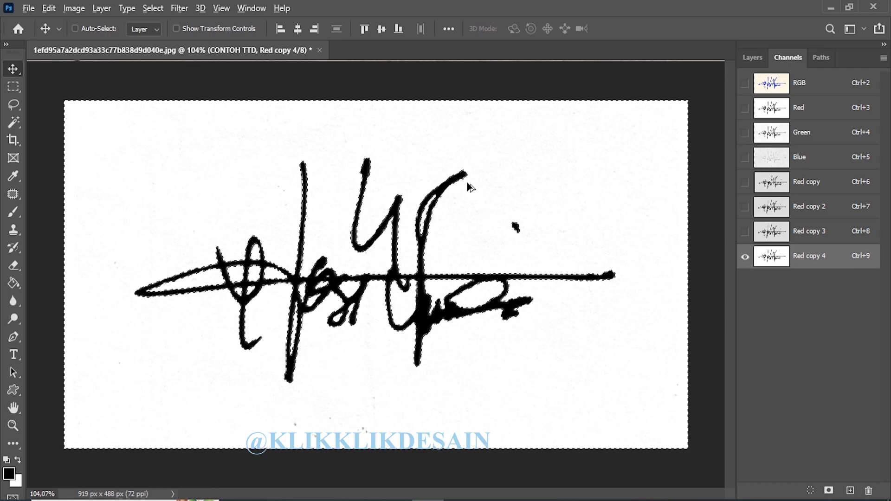
{"action": "scroll", "coordinate": [447, 157], "scroll_direction": "up", "scroll_amount": 1}
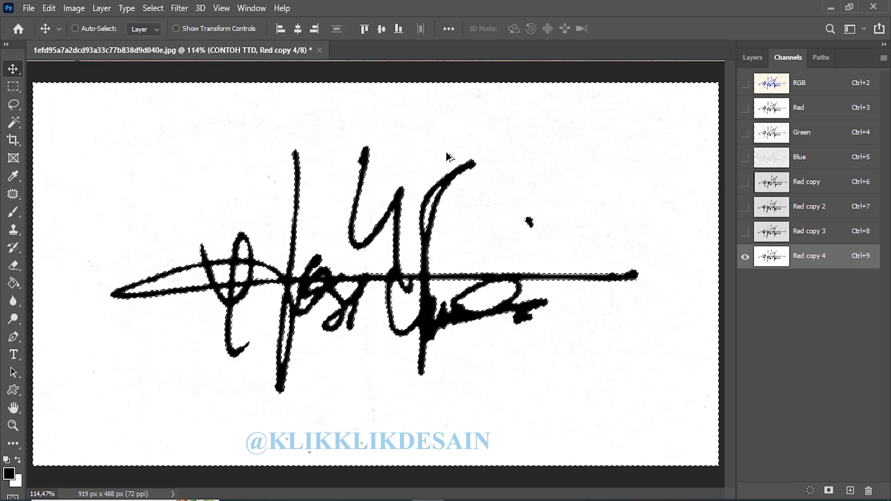
- Return to the RGB composite and the CONTOH TTD layer, and invert the selection to select the signature strokes
{"action": "left_click", "coordinate": [821, 86]}
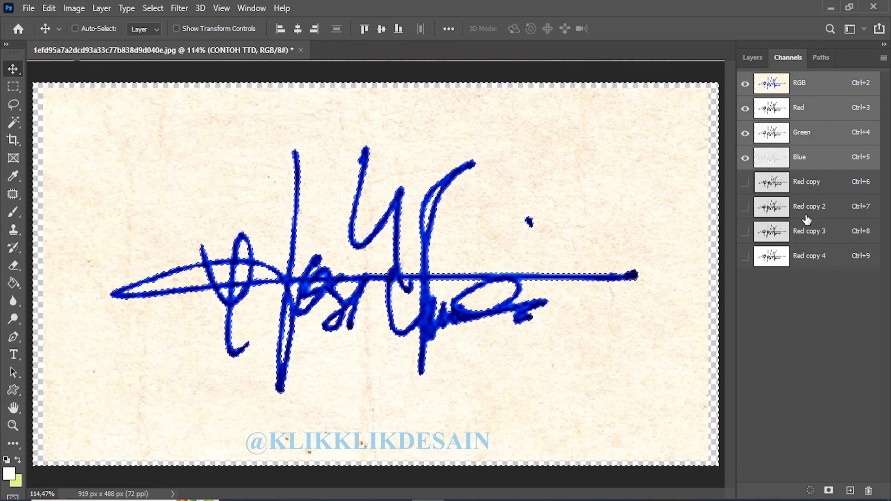
{"action": "left_click", "coordinate": [751, 57]}
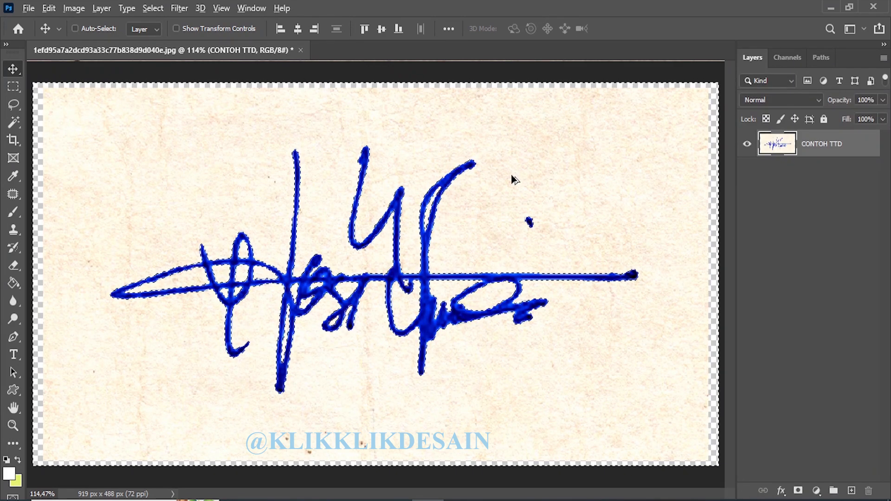
{"action": "scroll", "coordinate": [513, 176], "scroll_direction": "down", "scroll_amount": 1, "text": "alt"}
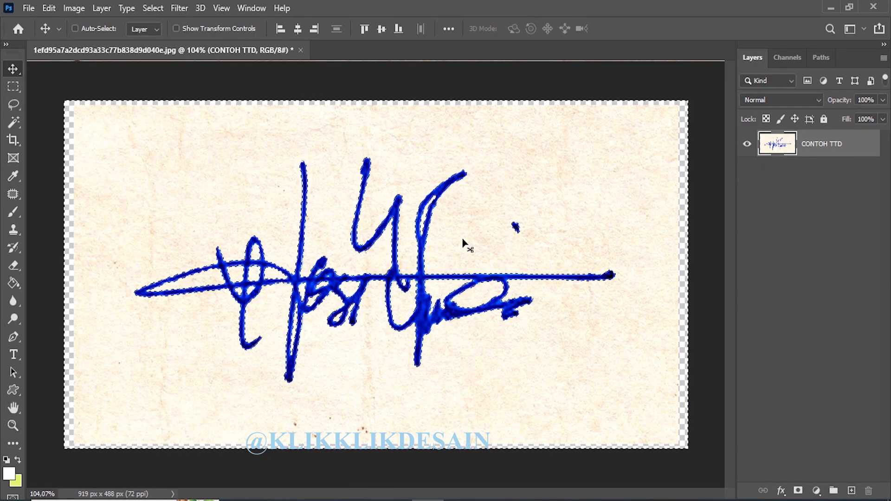
{"action": "left_click", "coordinate": [154, 8]}
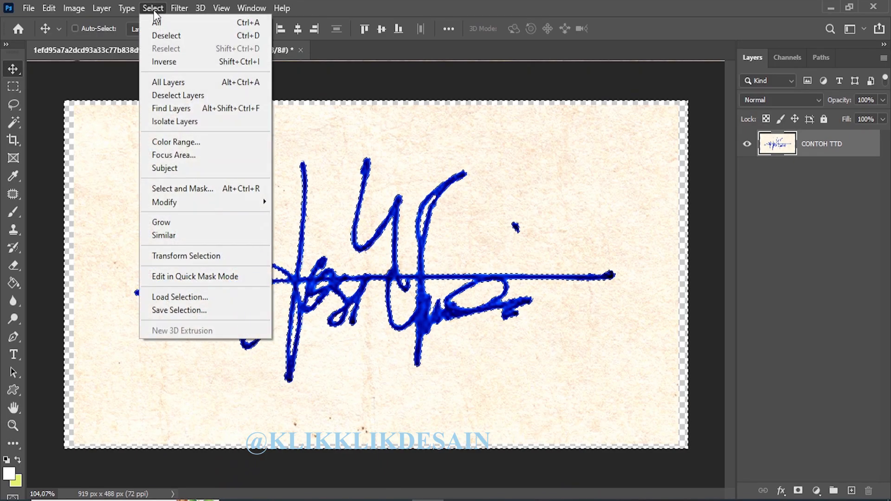
{"action": "left_click", "coordinate": [179, 62]}
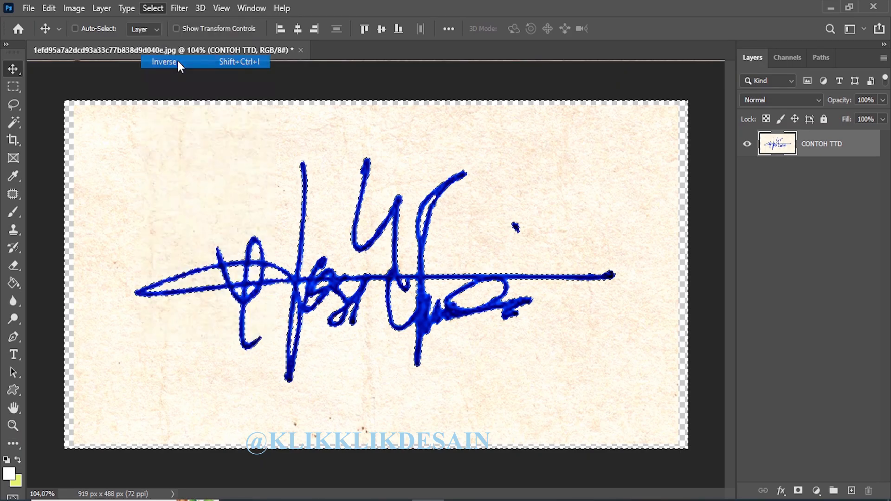
- Copy the selected signature strokes onto their own new layer
{"action": "scroll", "coordinate": [427, 238], "scroll_direction": "up", "scroll_amount": 6}
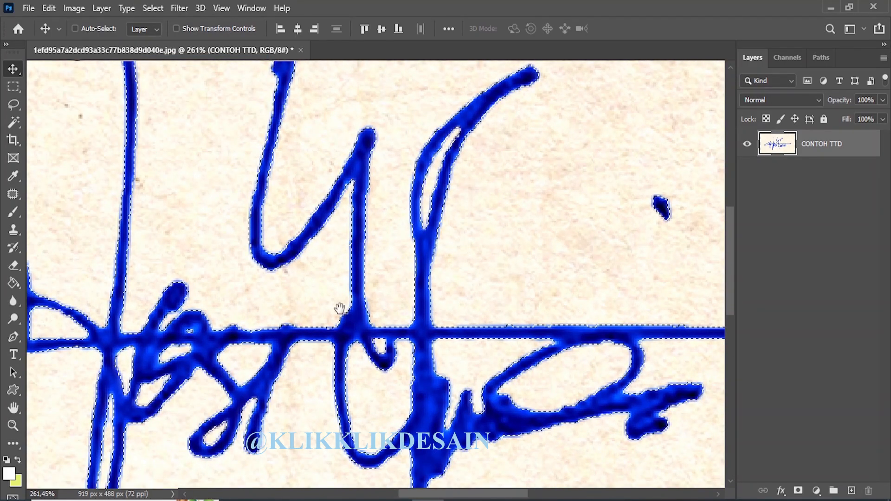
{"action": "left_click_drag", "start_coordinate": [335, 321], "coordinate": [560, 240]}
{"action": "mouse_move", "coordinate": [398, 295]}
{"action": "left_mouse_down"}
{"action": "mouse_move", "coordinate": [500, 234]}
{"action": "mouse_move", "coordinate": [350, 298]}
{"action": "left_mouse_up"}
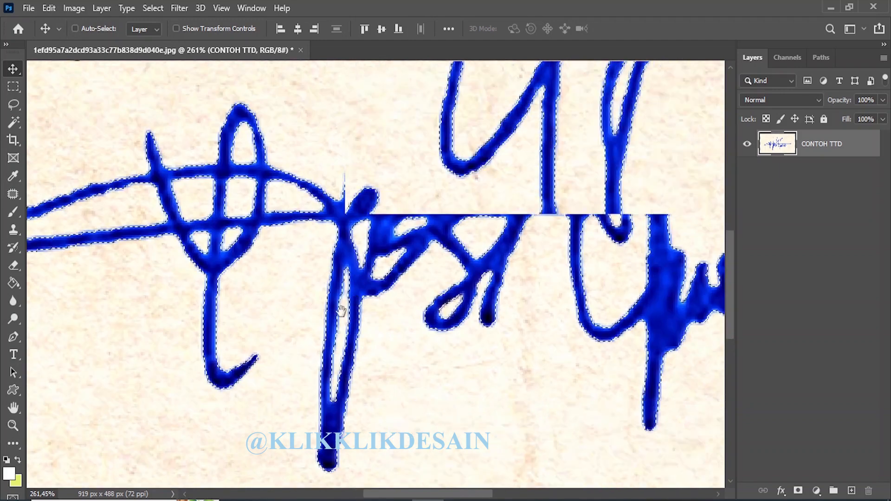
{"action": "left_click_drag", "start_coordinate": [445, 255], "coordinate": [333, 314]}
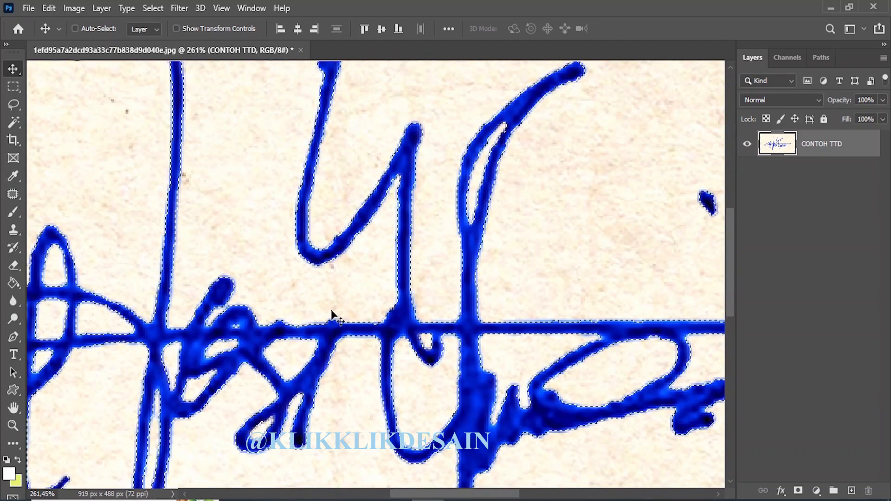
{"action": "scroll", "coordinate": [333, 314], "scroll_direction": "down", "scroll_amount": 3}
{"action": "scroll", "coordinate": [333, 314], "scroll_direction": "down", "scroll_amount": 2}
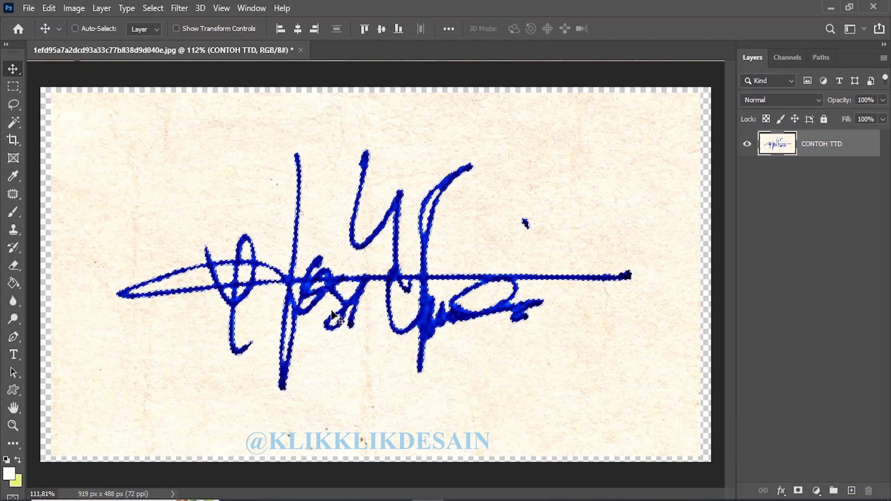
{"action": "key", "text": "ctrl"}
{"action": "key", "text": "ctrl+j"}
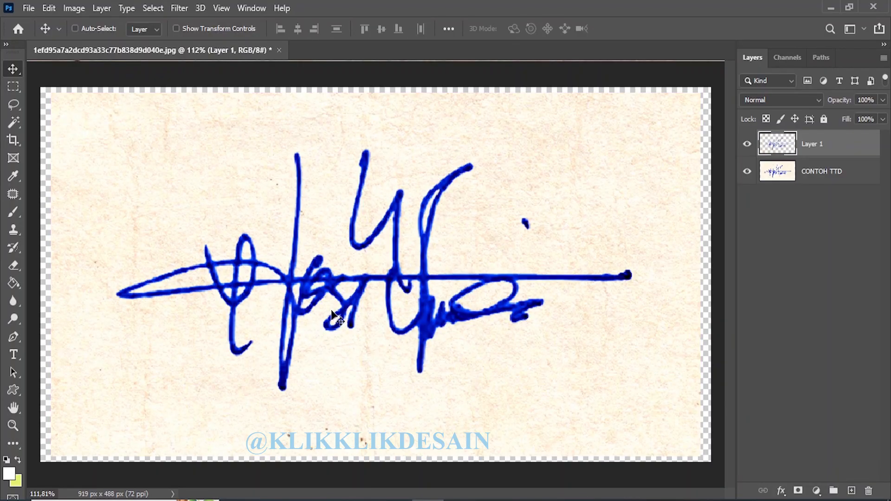
- Hide the CONTOH TTD layer and move the extracted signature slightly up and to the right
{"action": "left_click", "coordinate": [747, 171]}
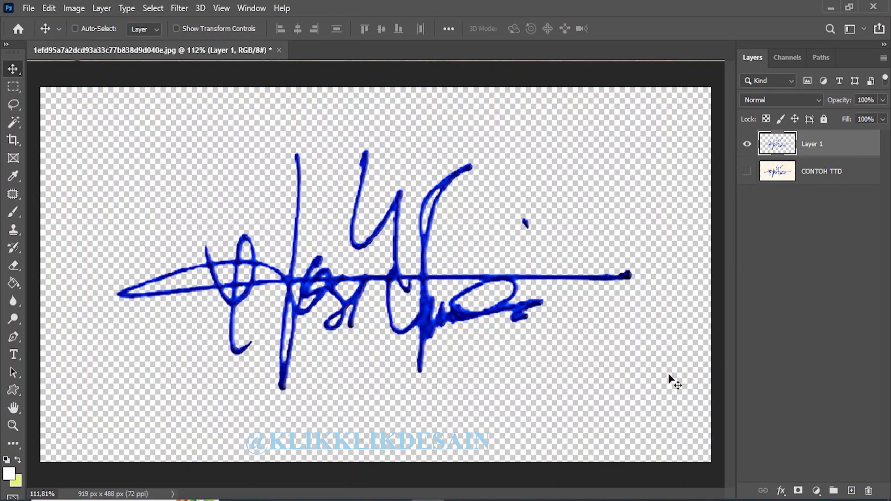
{"action": "mouse_move", "coordinate": [284, 270]}
{"action": "left_mouse_down"}
{"action": "mouse_move", "coordinate": [301, 293]}
{"action": "mouse_move", "coordinate": [320, 262]}
{"action": "mouse_move", "coordinate": [253, 262]}
{"action": "mouse_move", "coordinate": [307, 271]}
{"action": "mouse_move", "coordinate": [336, 264]}
{"action": "left_mouse_up"}
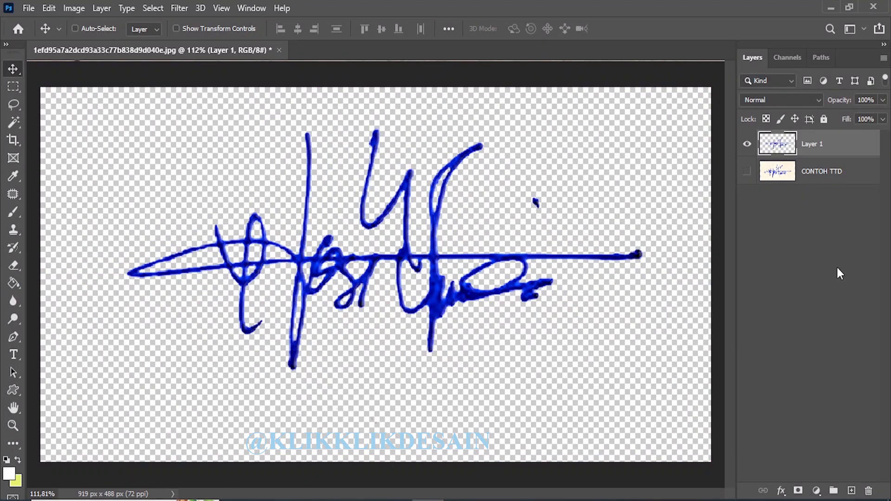
- Add a new layer beneath the signature and fill it with dark red as a test background
{"action": "left_click", "coordinate": [852, 490]}
{"action": "left_click_drag", "start_coordinate": [826, 153], "coordinate": [824, 183]}
{"action": "left_click", "coordinate": [8, 474]}
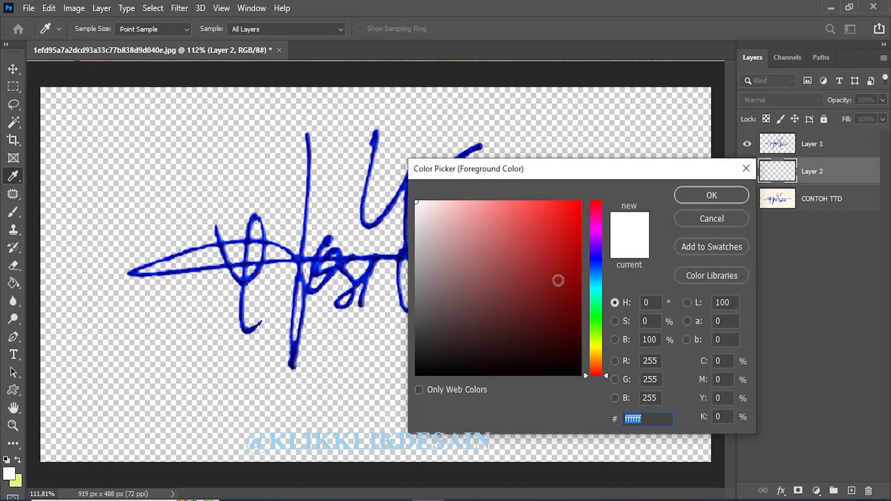
{"action": "left_click", "coordinate": [563, 284]}
{"action": "left_click", "coordinate": [709, 187]}
{"action": "key", "text": "g"}
{"action": "left_click", "coordinate": [244, 180]}
- Refill the background layer beneath the signature with blue #5b7fd8
{"action": "left_click", "coordinate": [826, 149]}
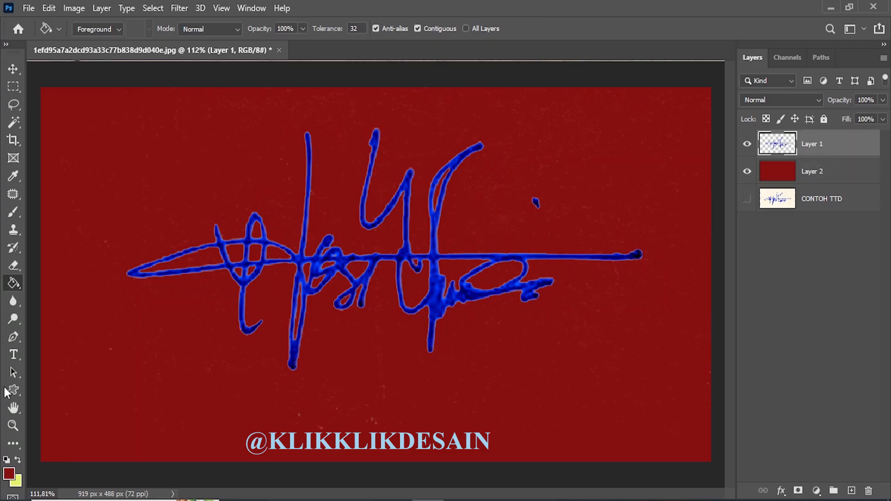
{"action": "left_click", "coordinate": [9, 474]}
{"action": "left_click", "coordinate": [596, 267]}
{"action": "left_click", "coordinate": [512, 228]}
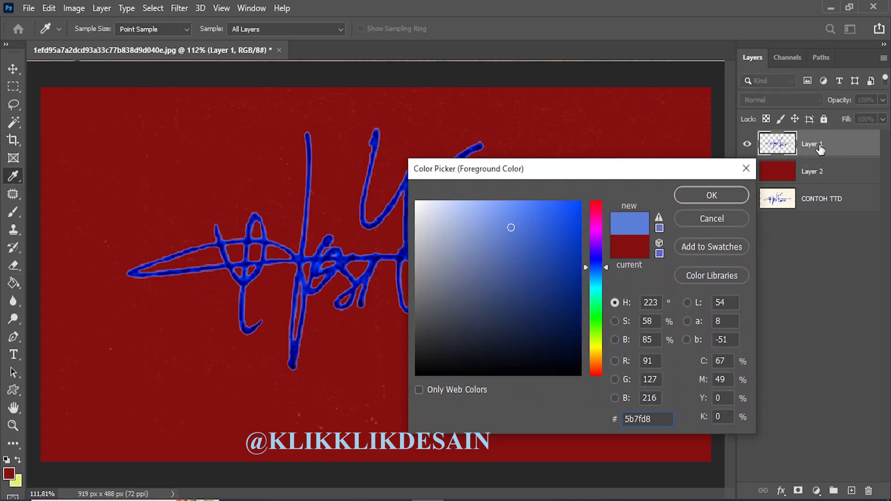
{"action": "left_click", "coordinate": [710, 195]}
{"action": "left_click", "coordinate": [636, 204]}
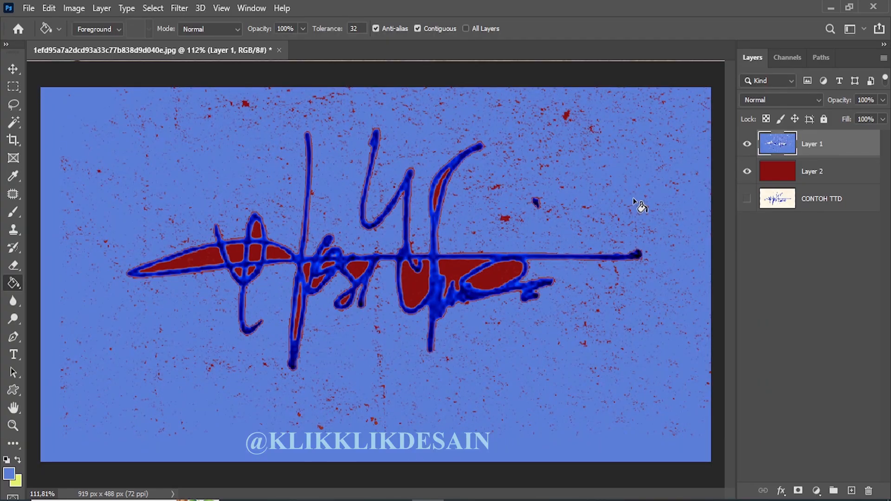
{"action": "key", "text": "ctrl+z"}
{"action": "left_click", "coordinate": [843, 182]}
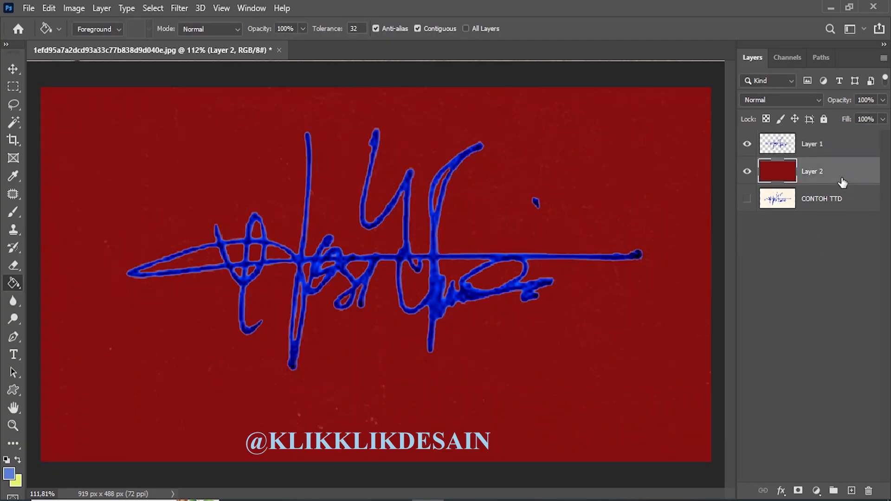
{"action": "left_click", "coordinate": [648, 201]}
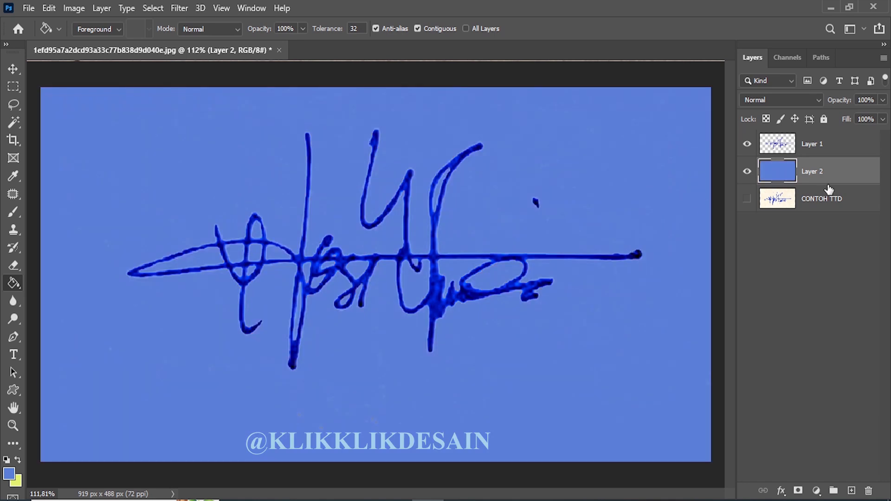
- Move the signature on Layer 1 slightly downward over the background
{"action": "left_click", "coordinate": [827, 148]}
{"action": "left_click", "coordinate": [13, 69]}
{"action": "mouse_move", "coordinate": [353, 294]}
{"action": "left_mouse_down"}
{"action": "mouse_move", "coordinate": [375, 296]}
{"action": "mouse_move", "coordinate": [363, 307]}
{"action": "mouse_move", "coordinate": [367, 299]}
{"action": "mouse_move", "coordinate": [337, 279]}
{"action": "mouse_move", "coordinate": [360, 310]}
{"action": "left_mouse_up"}
- Reset the colours to default, make white the foreground colour and fill the background layer Layer 2 with it
{"action": "left_click", "coordinate": [806, 179]}
{"action": "left_click", "coordinate": [7, 460]}
{"action": "left_click", "coordinate": [17, 460]}
{"action": "left_click", "coordinate": [13, 283]}
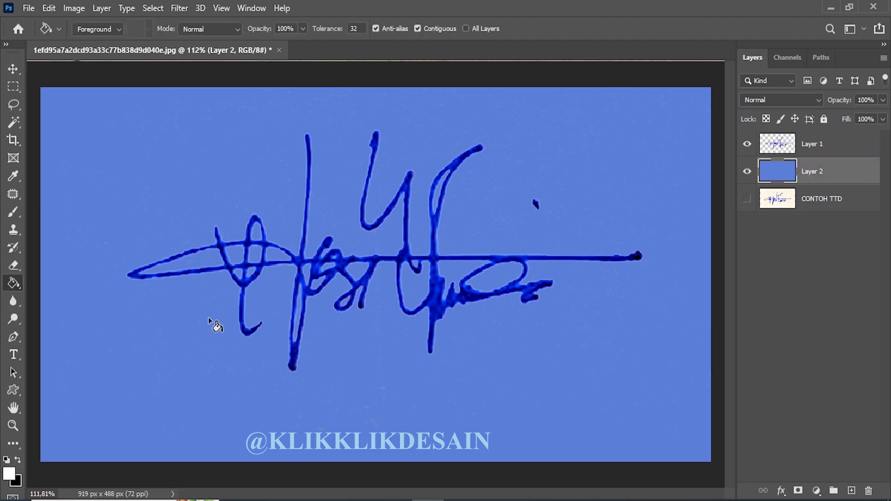
{"action": "left_click", "coordinate": [86, 297]}
- Hide the white background layer and move the signature slightly down and left, near the middle of the canvas
{"action": "left_click", "coordinate": [821, 146]}
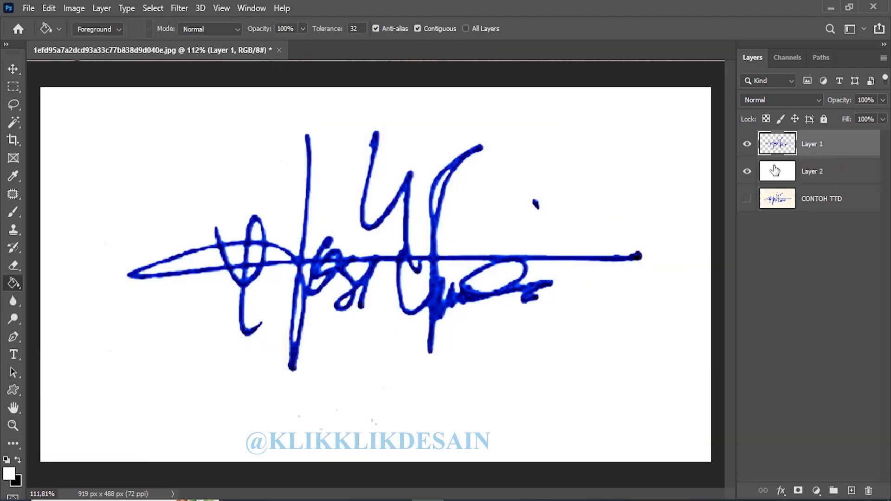
{"action": "left_click", "coordinate": [747, 172]}
{"action": "left_click", "coordinate": [13, 69]}
{"action": "mouse_move", "coordinate": [478, 240]}
{"action": "left_mouse_down"}
{"action": "mouse_move", "coordinate": [430, 262]}
{"action": "mouse_move", "coordinate": [388, 207]}
{"action": "mouse_move", "coordinate": [492, 207]}
{"action": "mouse_move", "coordinate": [465, 265]}
{"action": "mouse_move", "coordinate": [478, 257]}
{"action": "mouse_move", "coordinate": [471, 271]}
{"action": "left_mouse_up"}
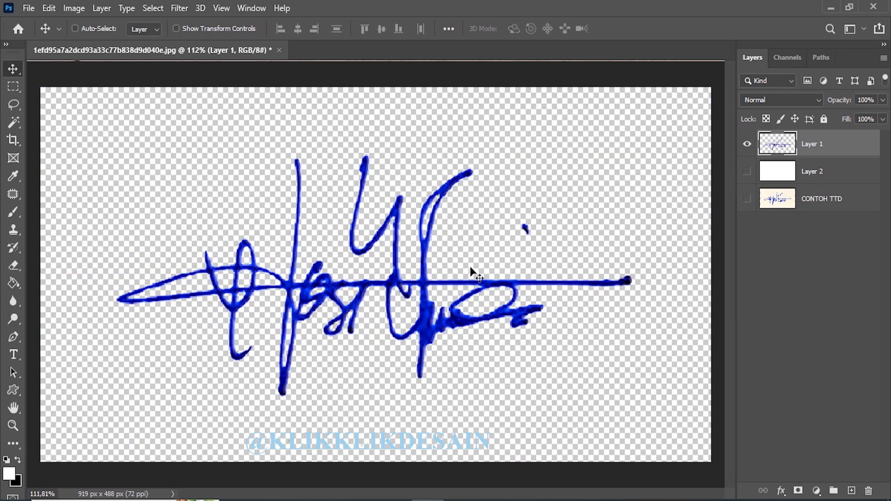